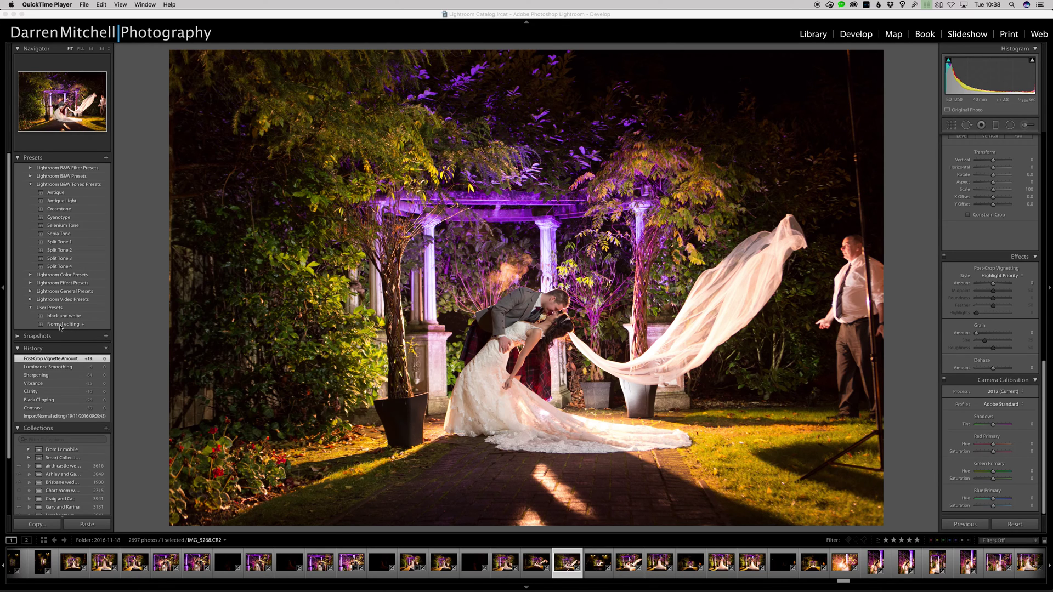
- Apply the Normal editing user preset to the photo, then set Vibrance to +21 and Clarity to +11
left_click(61, 326)
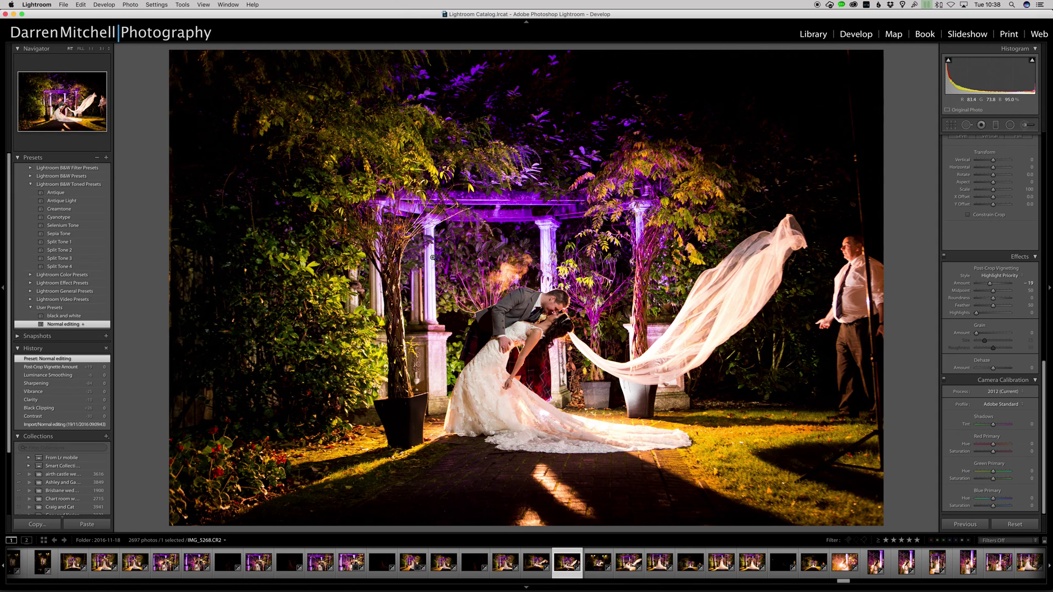
scroll(976, 184, "up", 10)
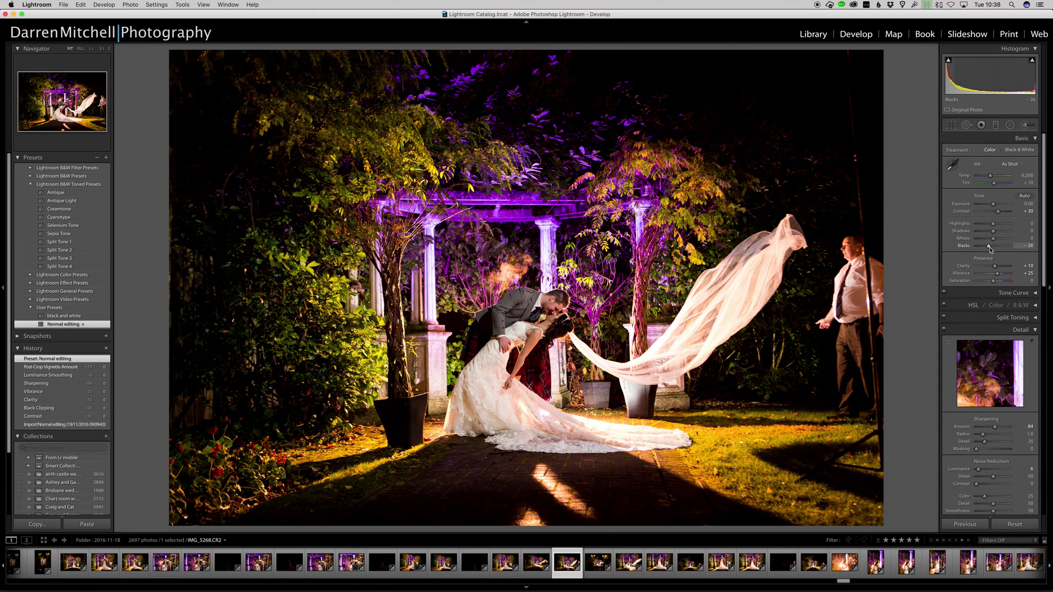
mouse_move(1000, 276)
left_mouse_down()
mouse_move(996, 269)
mouse_move(1011, 267)
mouse_move(996, 269)
left_mouse_up()
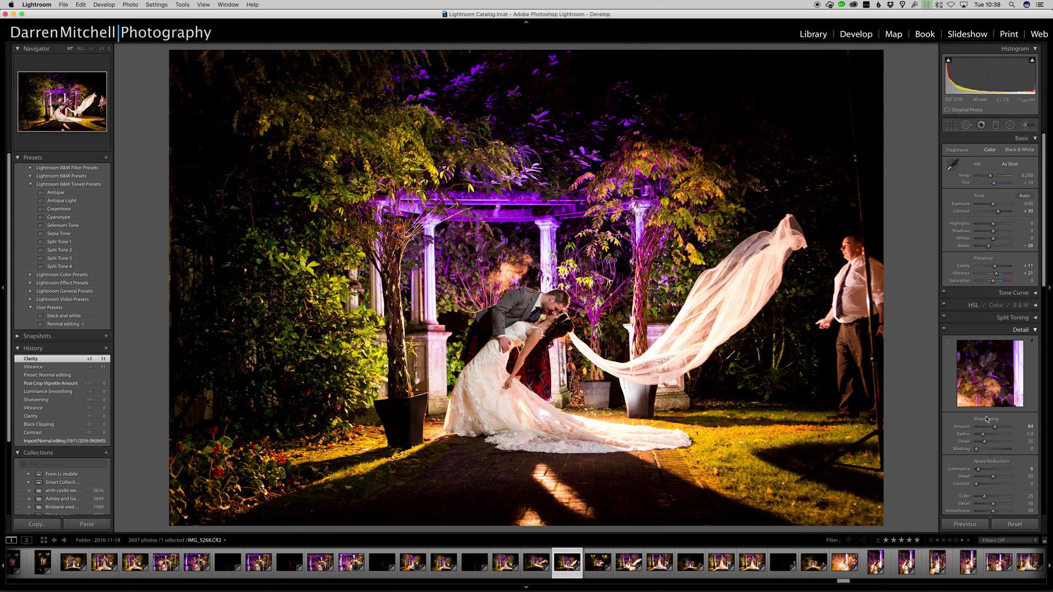
- Set the sharpening amount to 62 and the post-crop vignette amount to -27
left_click_drag(994, 427, 992, 430)
scroll(991, 431, "down", 5)
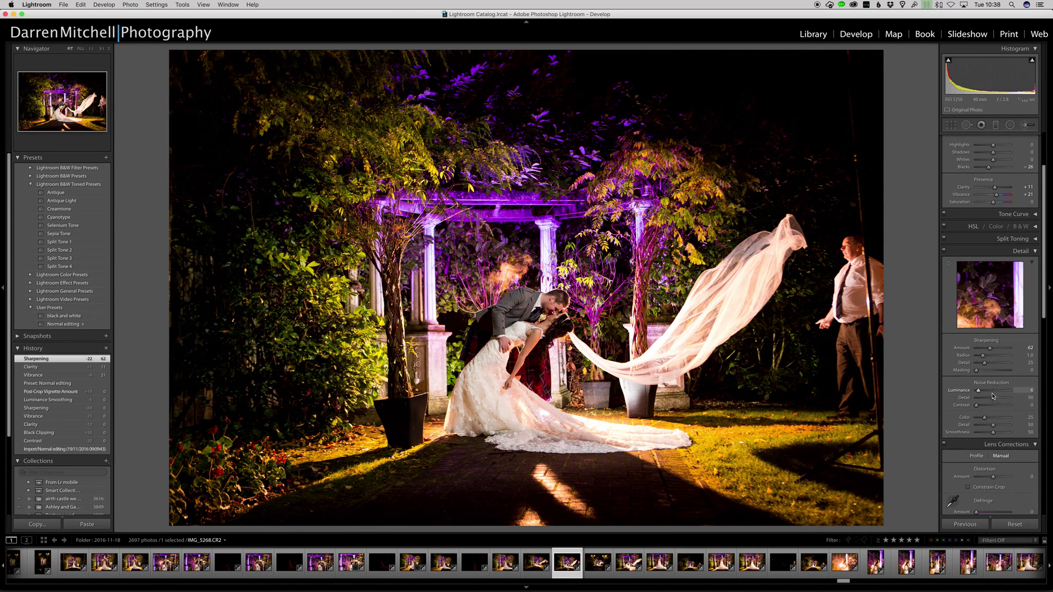
scroll(990, 433, "down", 6)
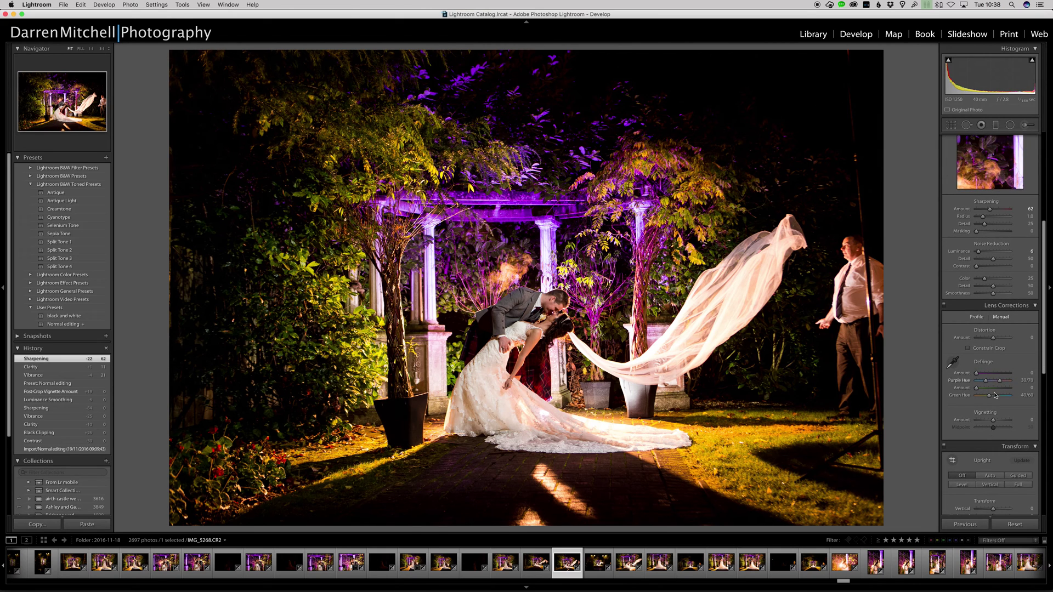
scroll(1004, 379, "down", 2)
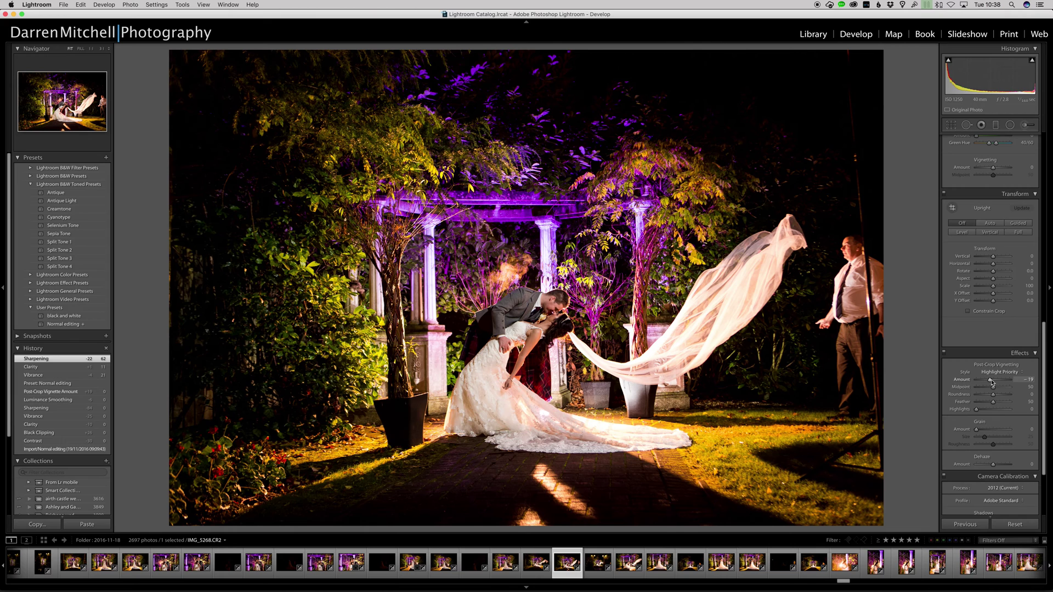
mouse_move(992, 382)
left_mouse_down()
mouse_move(1006, 383)
mouse_move(991, 383)
left_mouse_up()
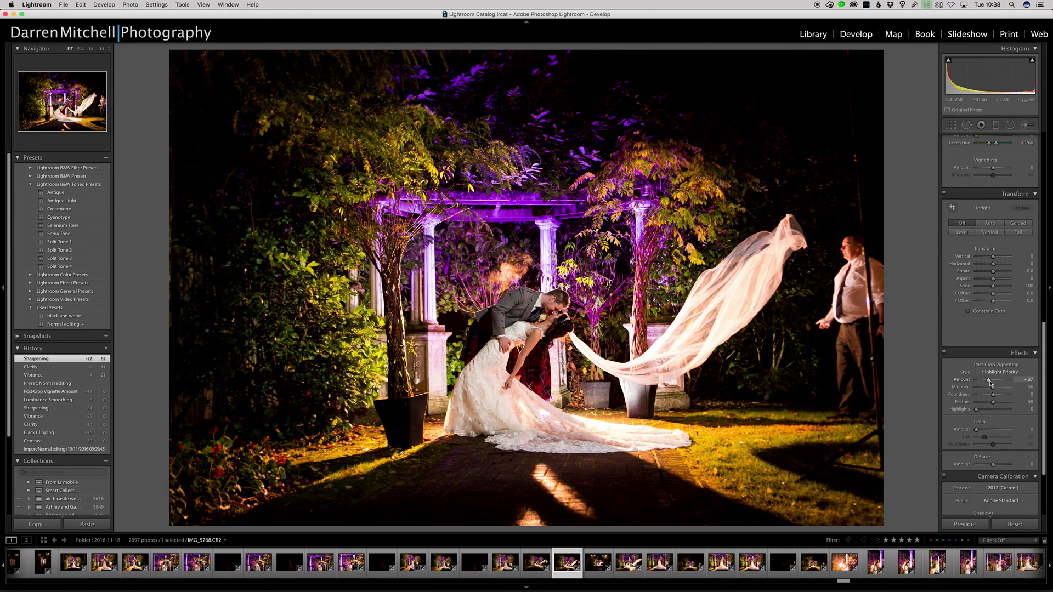
scroll(996, 410, "down", 2)
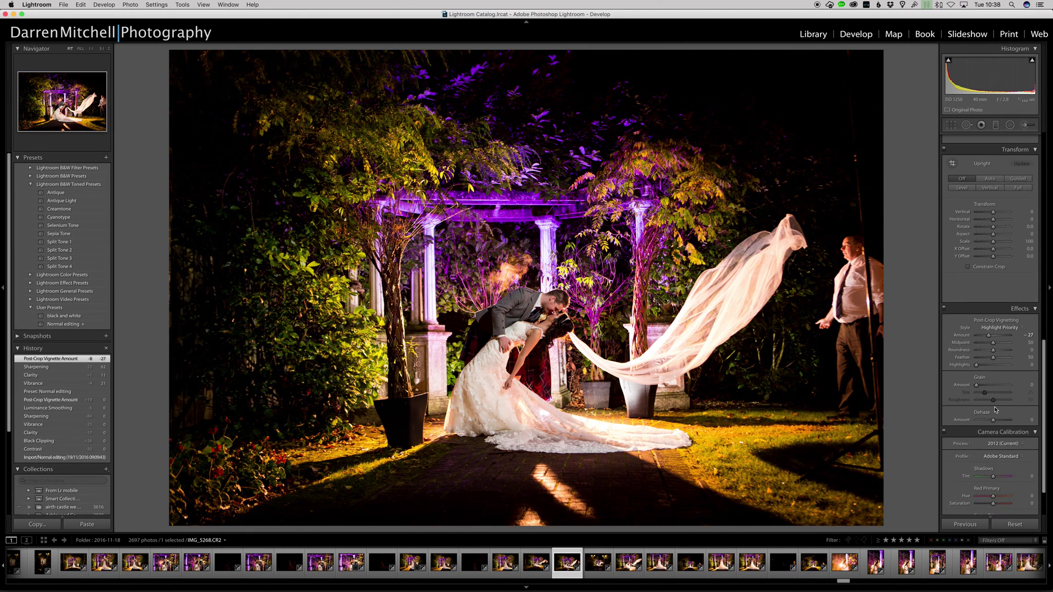
- Straighten the photo with a crop angle of 1.58 and check it against the before view
left_click(952, 125)
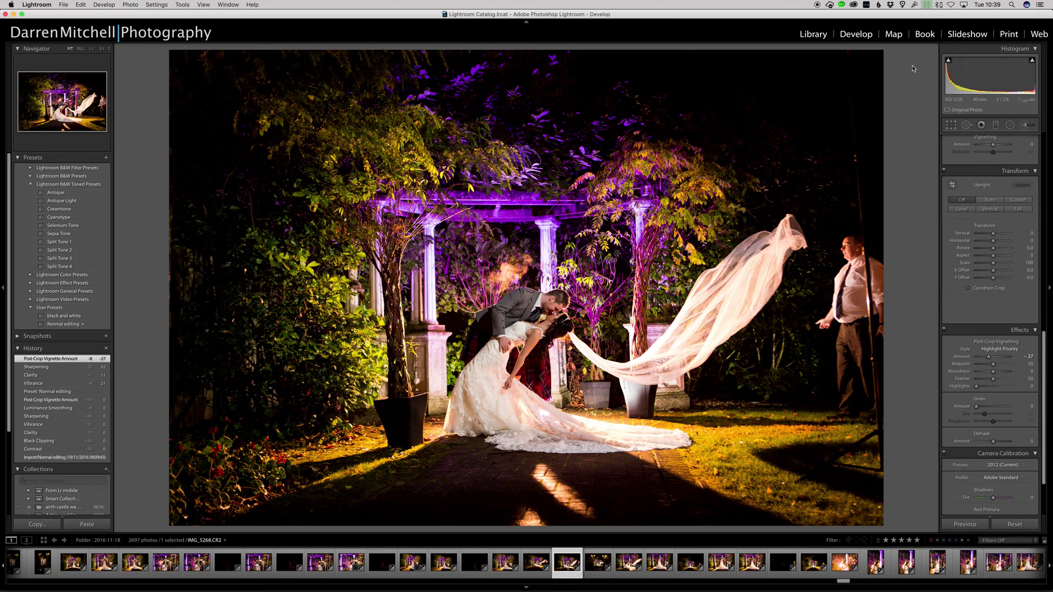
left_click_drag(898, 55, 906, 63)
key("Return")
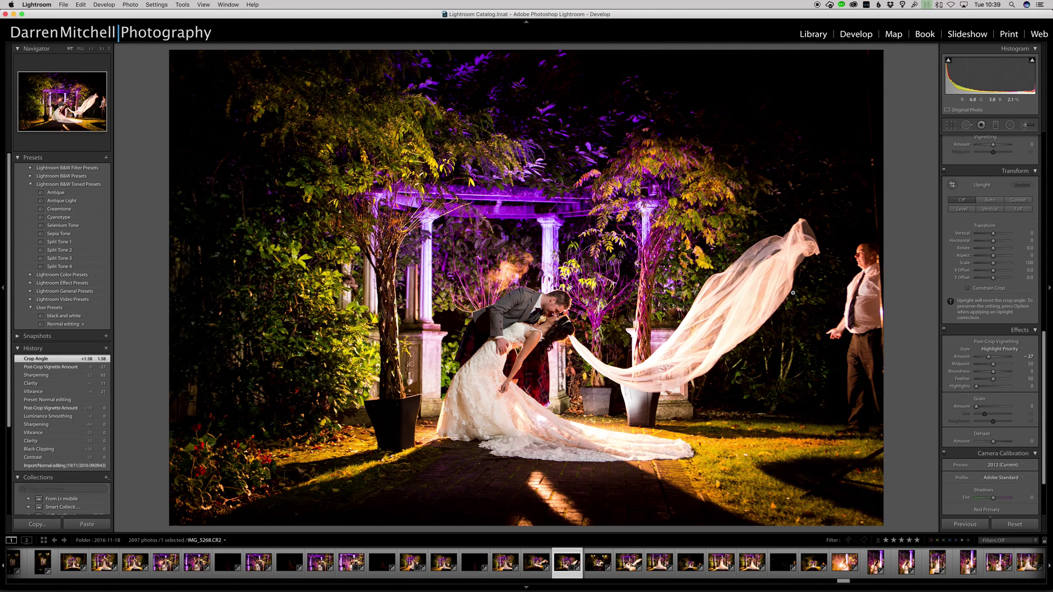
key("backslash")
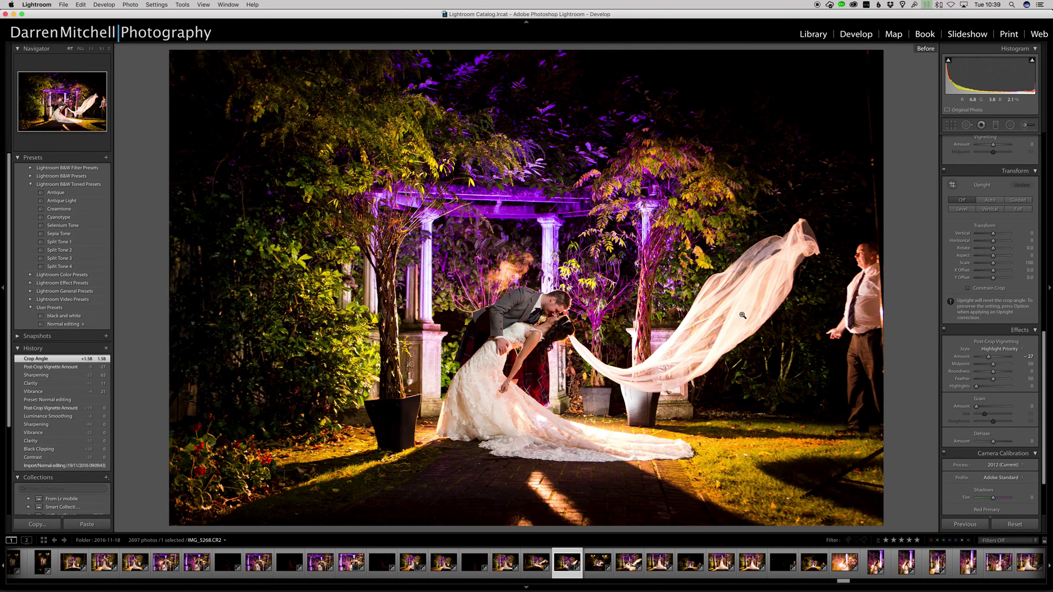
- Open the selected photo in Adobe Photoshop CC 2017 for further editing
right_click(566, 564)
mouse_move(595, 406)
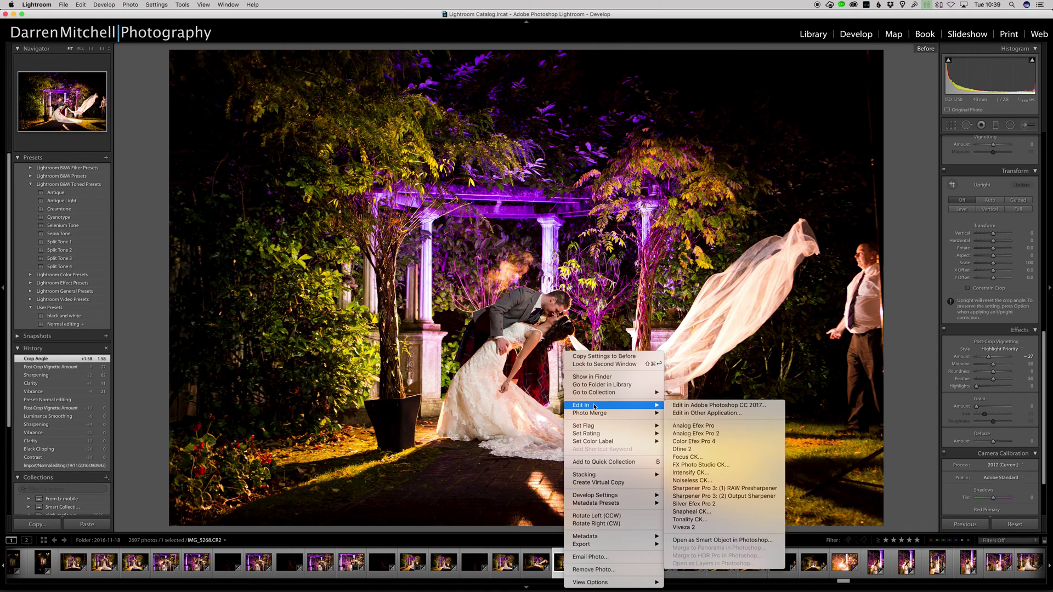
left_click(701, 406)
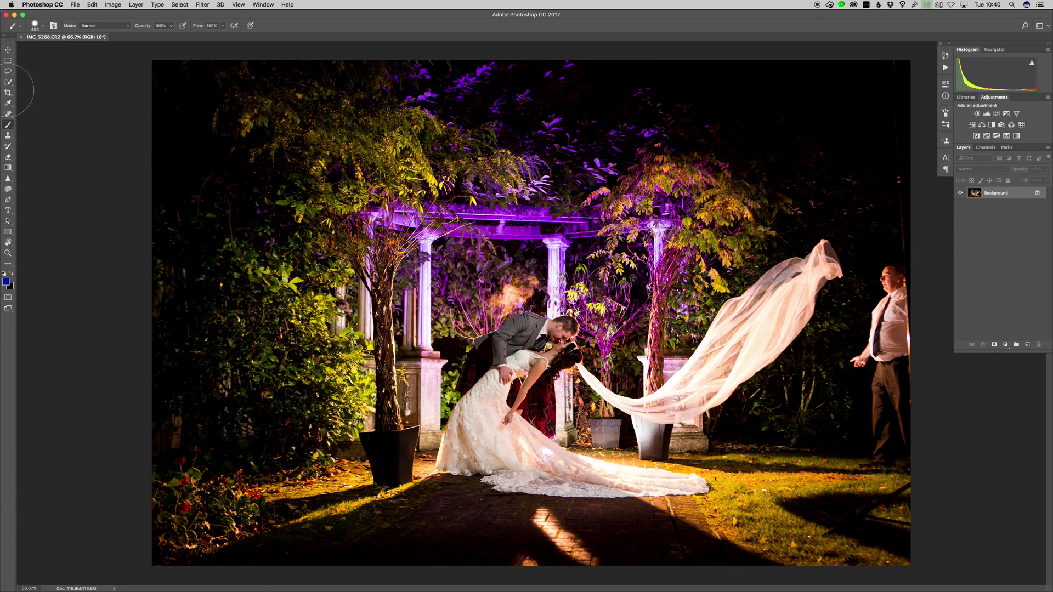
- Lasso the man at the photo's right edge, replace him with a Content-Aware fill, and deselect
left_click(8, 71)
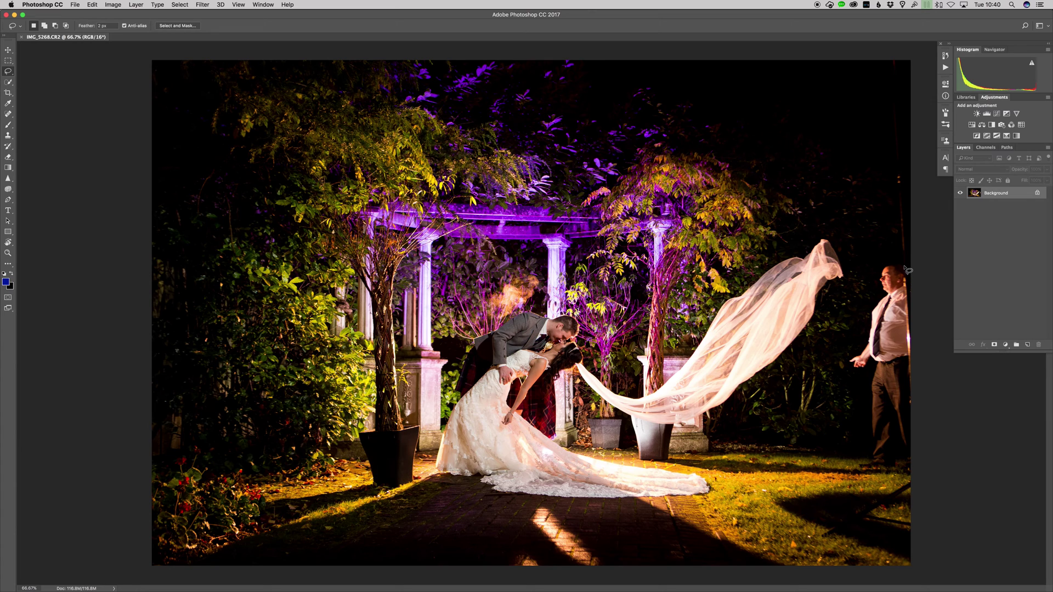
mouse_move(903, 264)
left_mouse_down()
mouse_move(881, 272)
mouse_move(873, 323)
mouse_move(848, 367)
mouse_move(868, 376)
mouse_move(862, 474)
mouse_move(884, 478)
mouse_move(915, 478)
mouse_move(938, 391)
mouse_move(929, 296)
mouse_move(899, 256)
left_mouse_up()
key("shift+BackSpace")
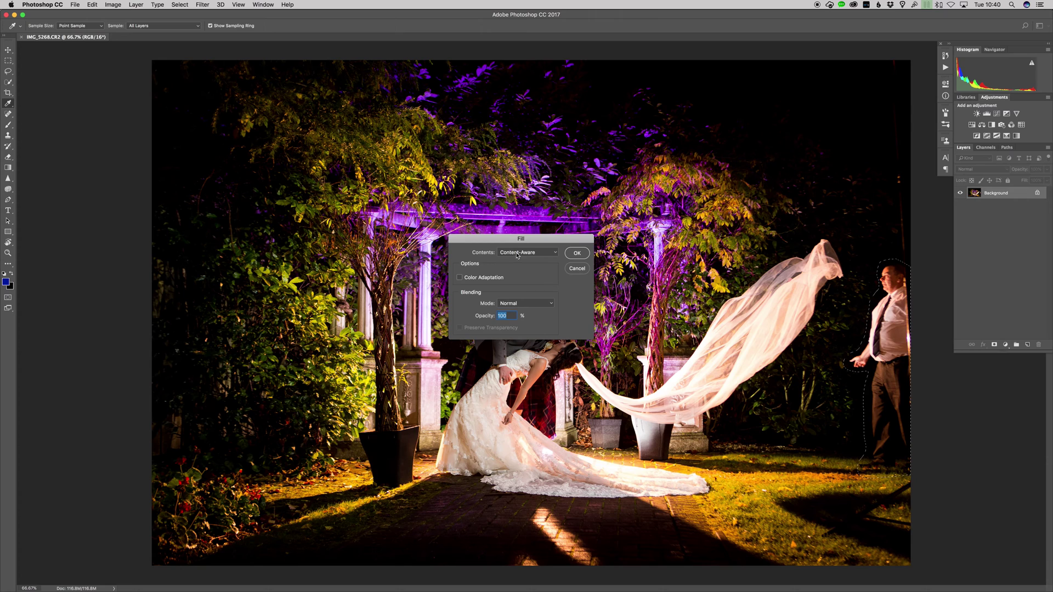
left_click(576, 254)
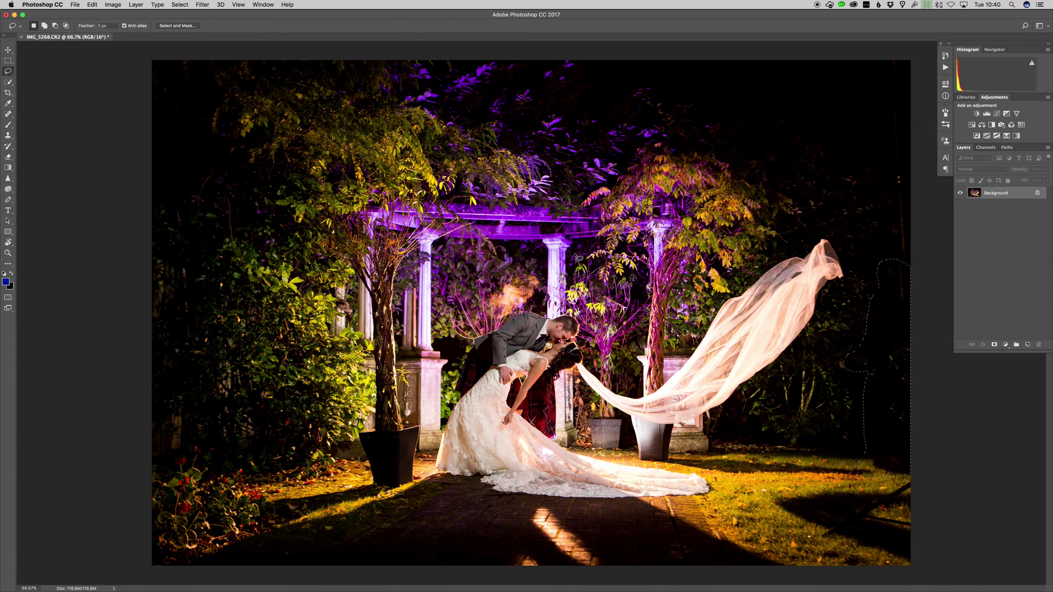
key("super+d")
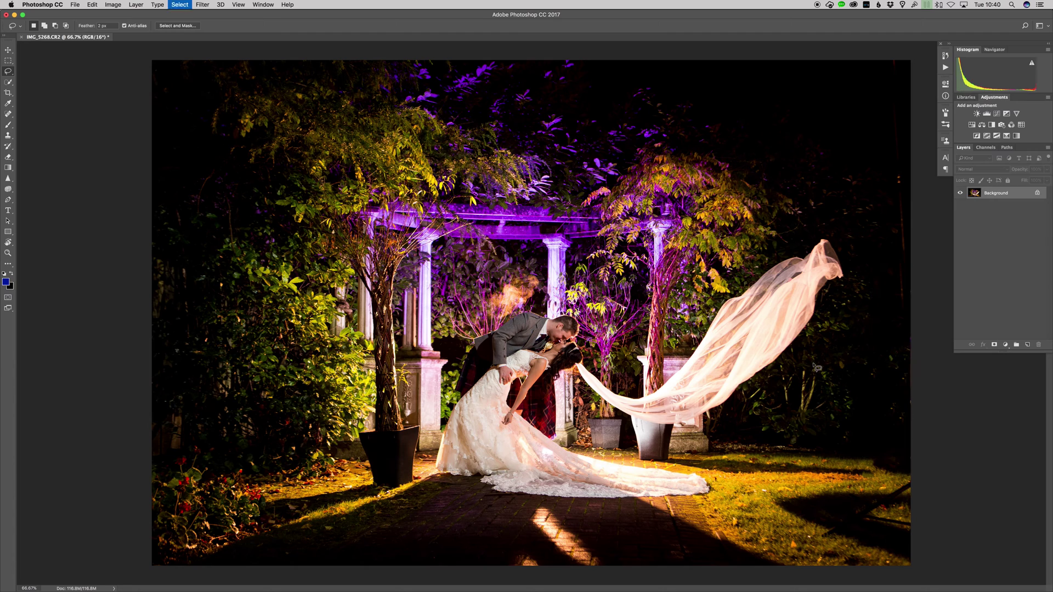
- Enlarge the Clone Stamp brush to 100 and paint out the light stand against the dark upper-right background
key("s")
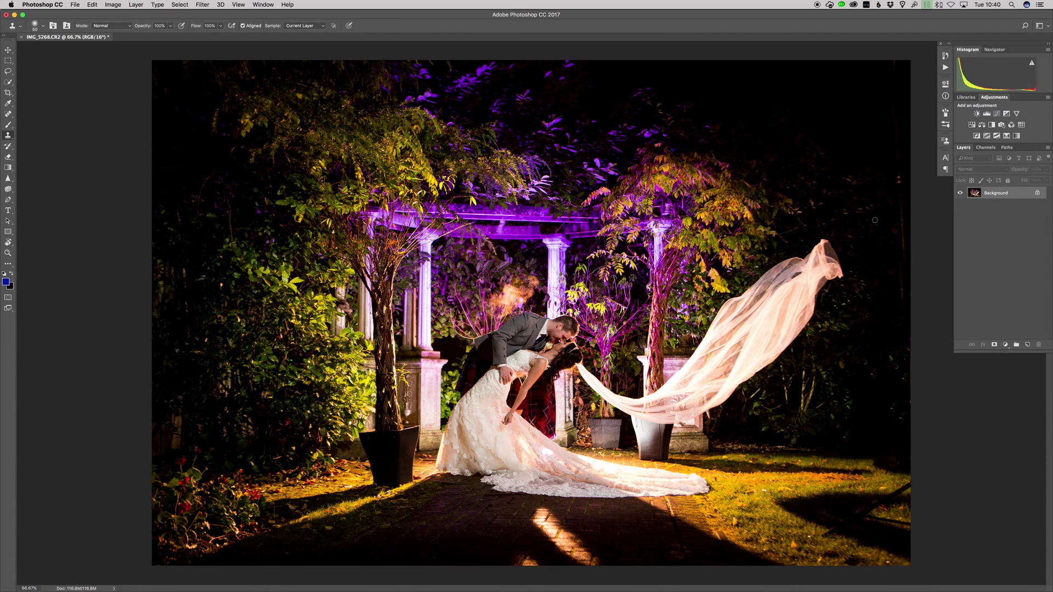
key("bracketright")
key("bracketright")
key("bracketright")
key("bracketright")
mouse_move(720, 576)
left_click(898, 183)
left_click(875, 192, "alt")
left_click_drag(899, 188, 895, 76)
- Clone clean grass over the light stand's leg at the photo's lower-right edge
left_click_drag(839, 526, 898, 527)
left_click(846, 522, "alt")
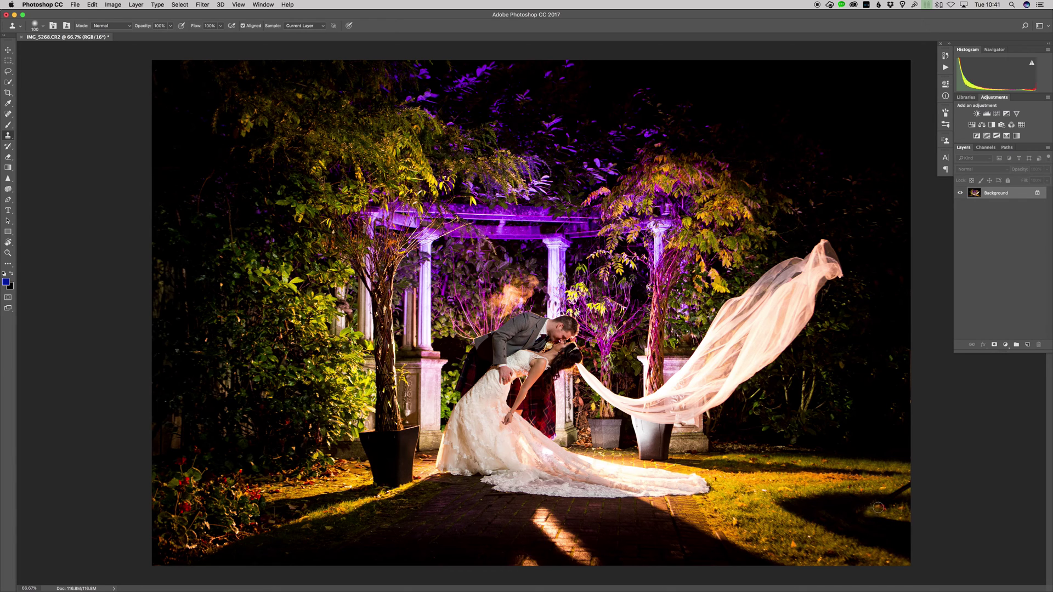
mouse_move(864, 499)
left_mouse_down()
mouse_move(888, 501)
mouse_move(909, 483)
left_mouse_up()
- Try the Tonal Contrast filter of Color Efex Pro 4 on the photo and compare it with the original
key("ctrl+super+f")
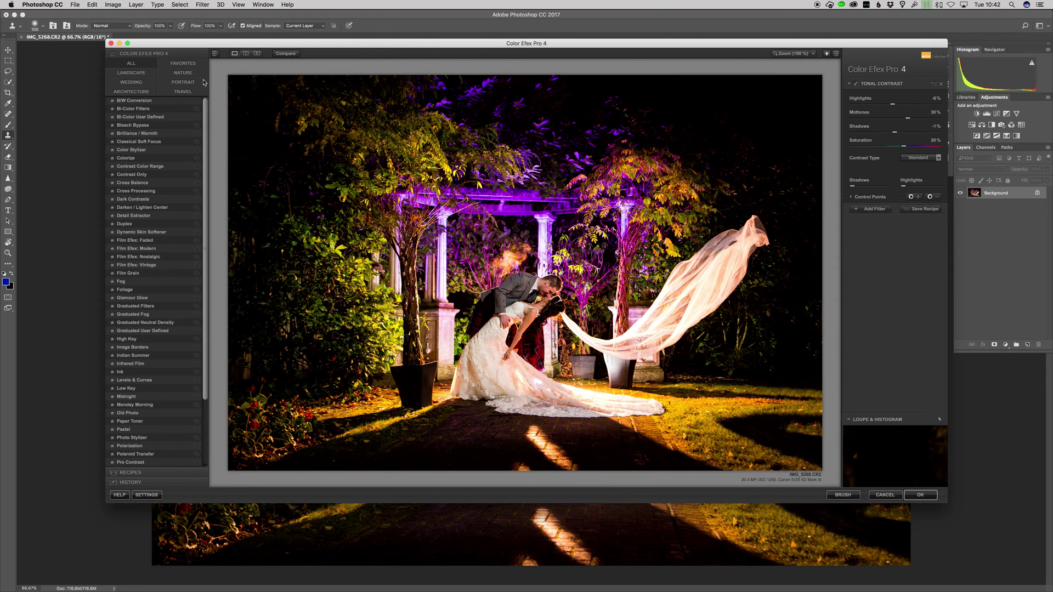
left_click_drag(204, 256, 198, 388)
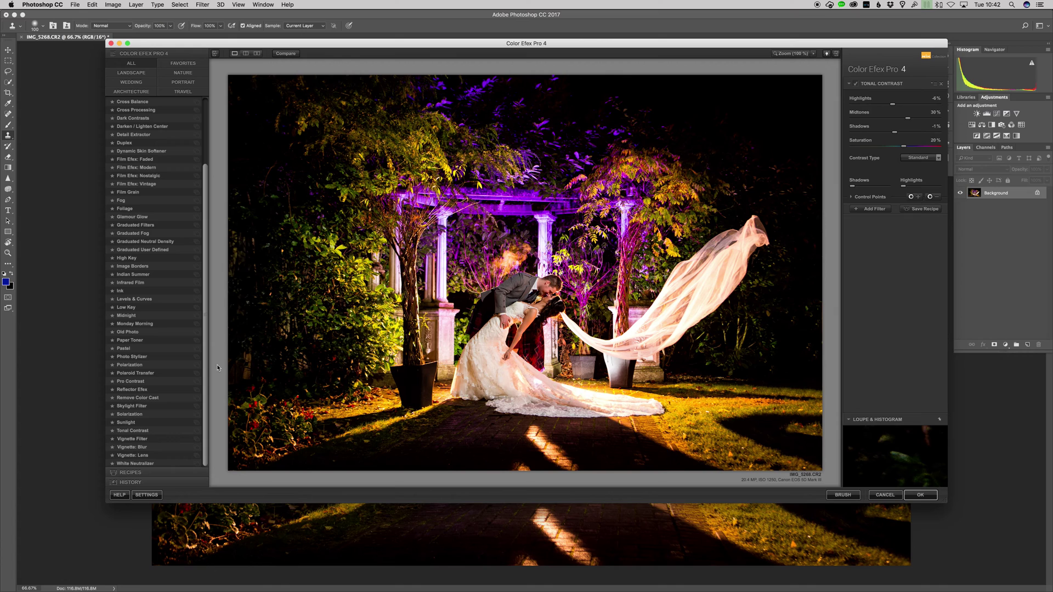
left_click(146, 432)
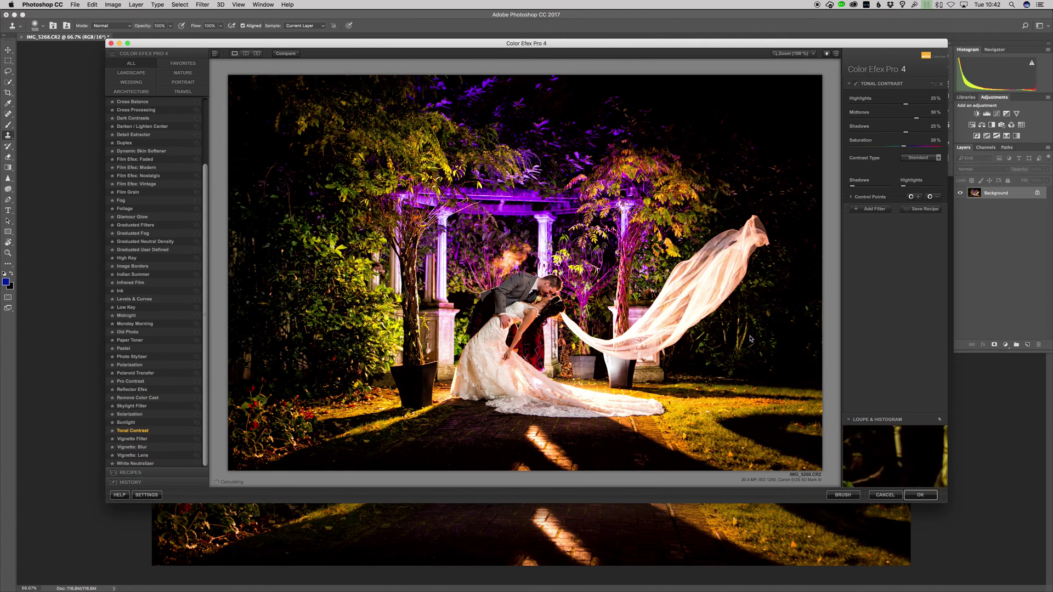
left_click(279, 53)
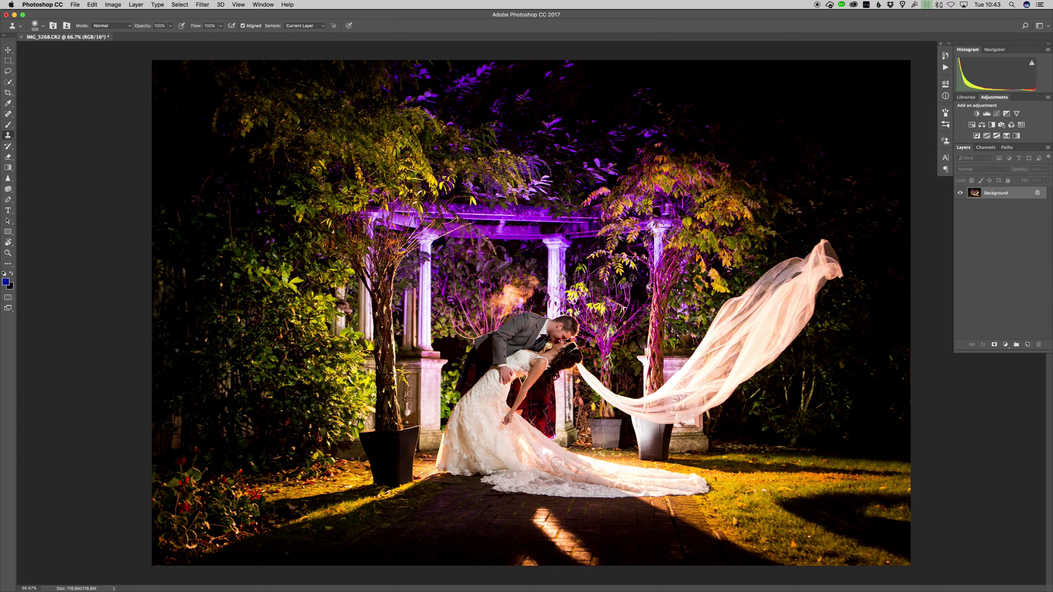
- Start the Viveza 2 filter and place a control point on the train of the bride's dress, adjusting its radius
key("super+f")
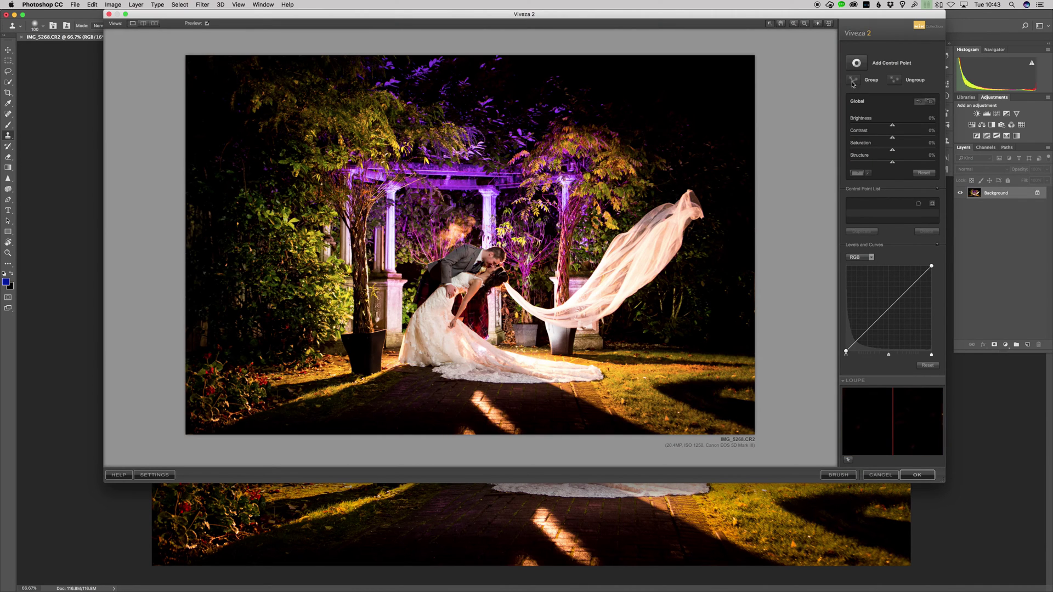
left_click(473, 346)
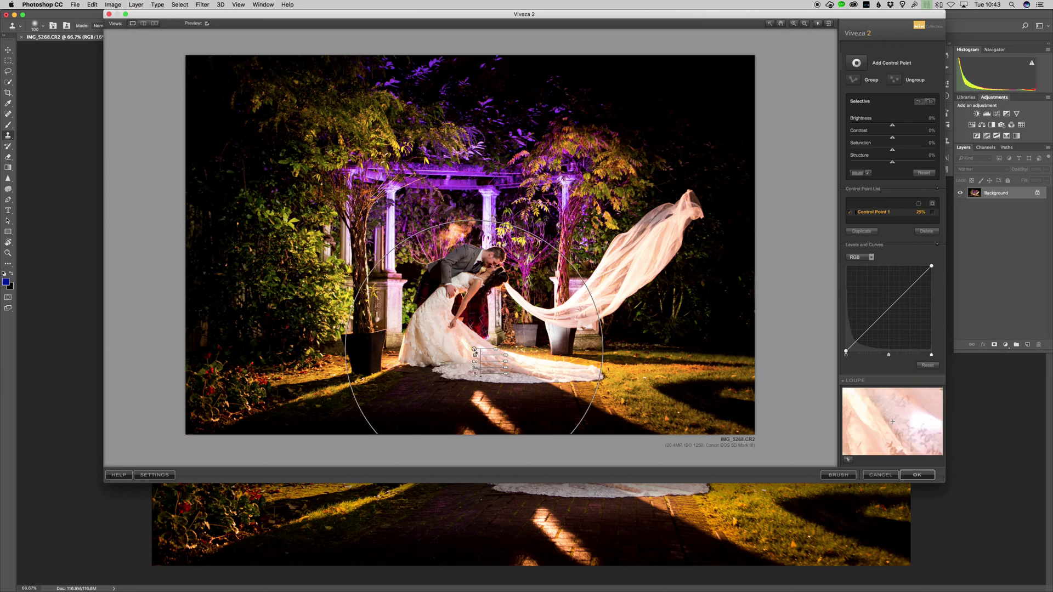
left_click_drag(498, 351, 496, 350)
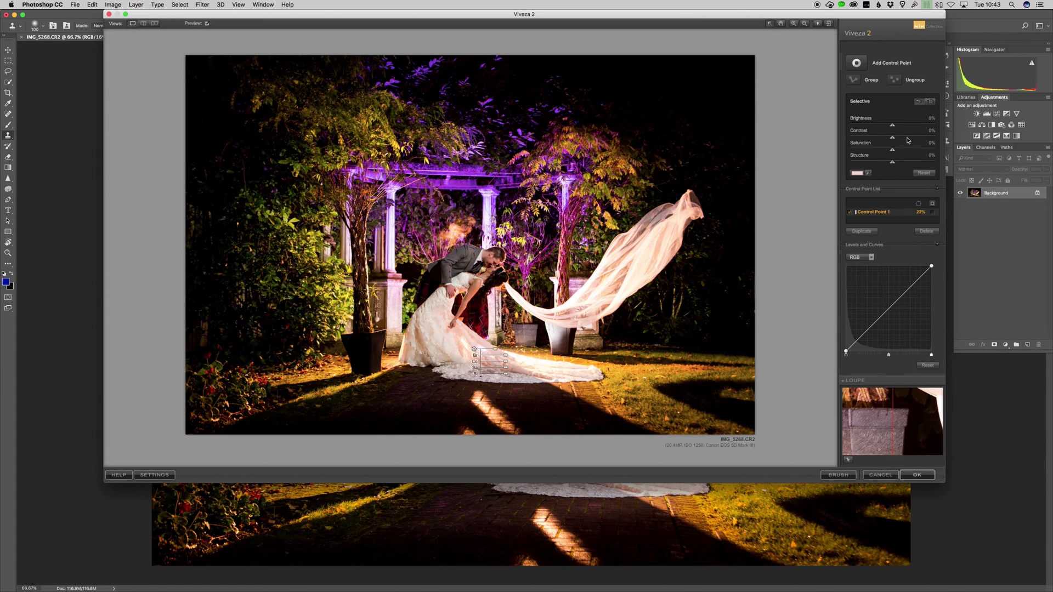
- Set the dress control point to 58% structure and -11% brightness, lower its saturation slightly, and apply the filter
left_click_drag(895, 164, 919, 165)
left_click_drag(893, 127, 887, 128)
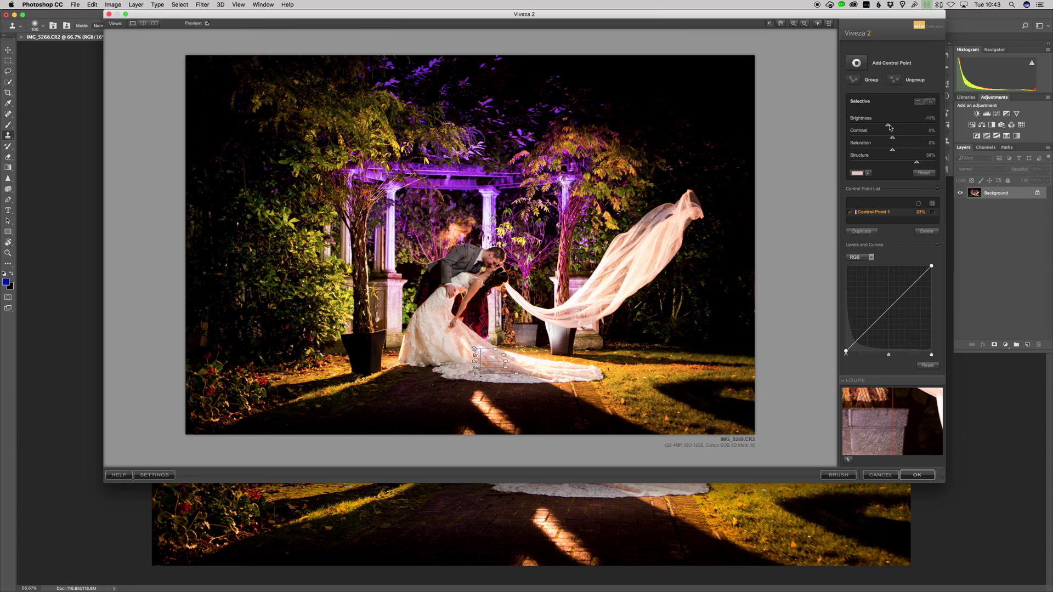
left_click_drag(893, 152, 888, 153)
left_click(927, 476)
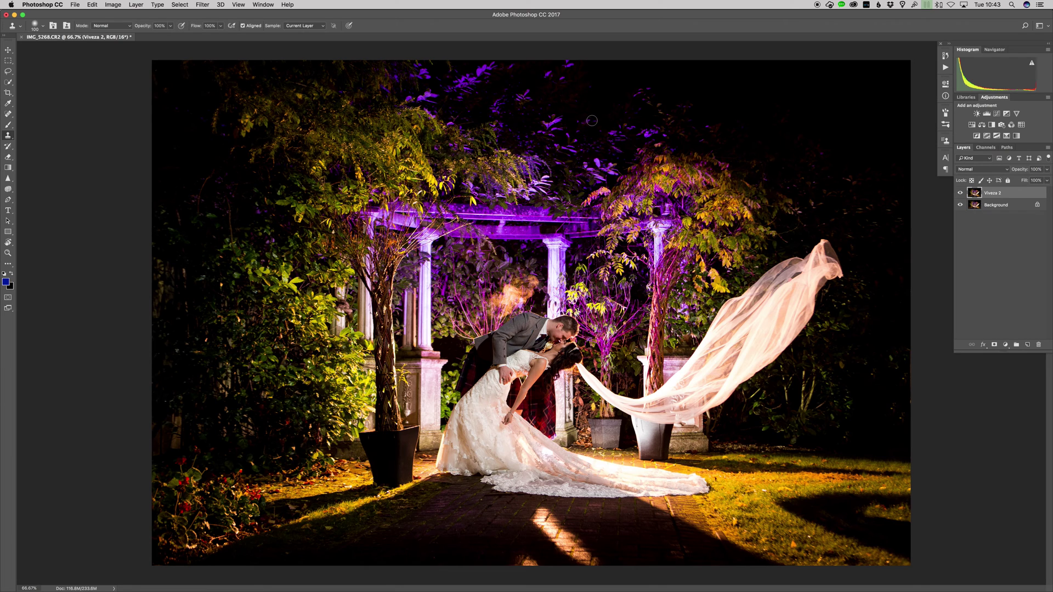
- Convert the image to the sRGB IEC61966-2.1 profile with black point compensation and flattening enabled
left_click(8, 49)
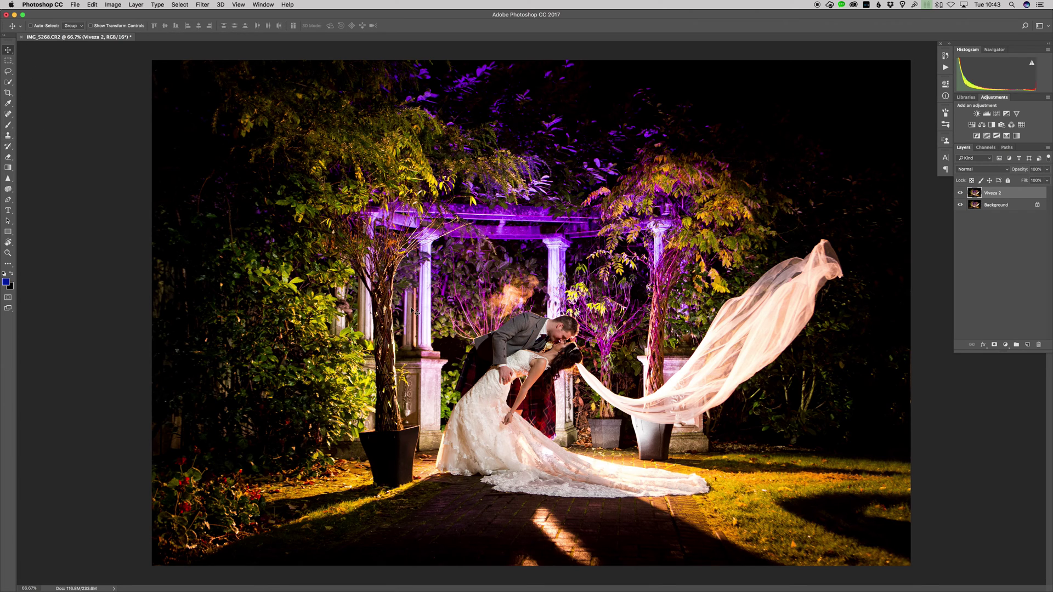
scroll(538, 375, "up", 6)
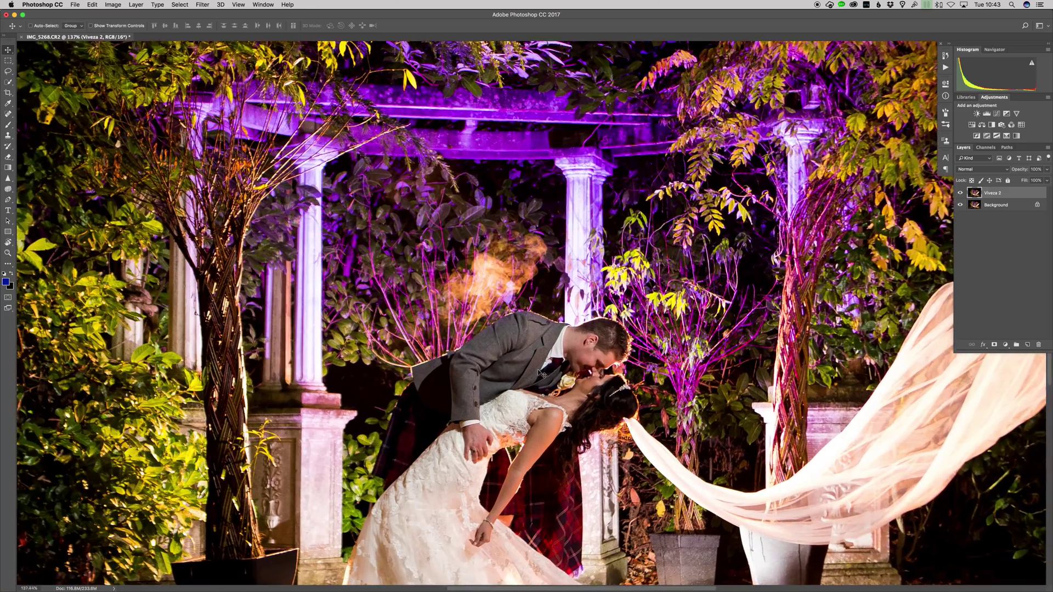
scroll(538, 375, "down", 6)
scroll(538, 375, "down", 6)
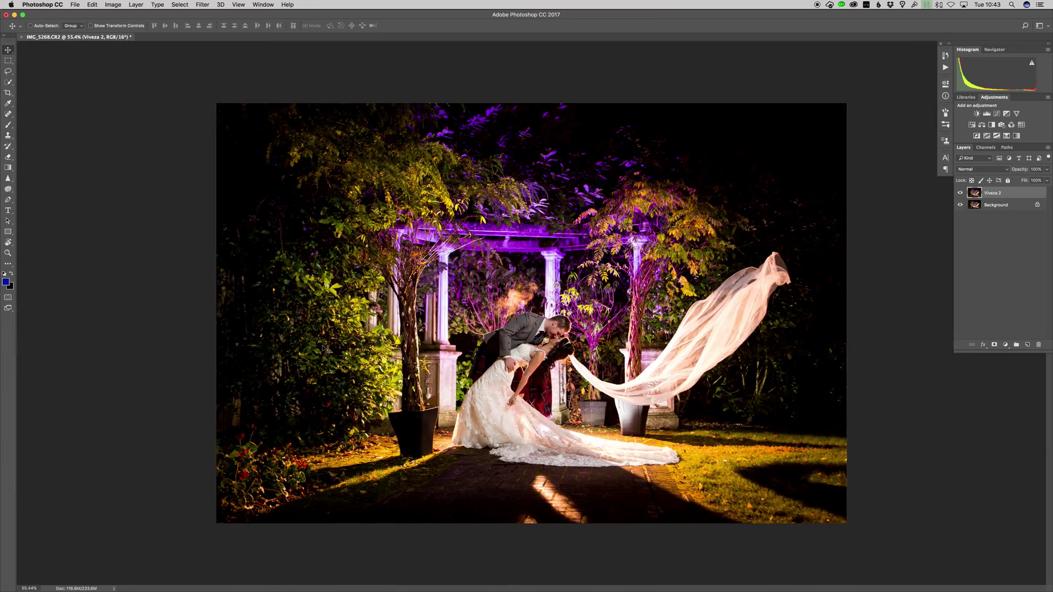
left_click(73, 4)
mouse_move(92, 5)
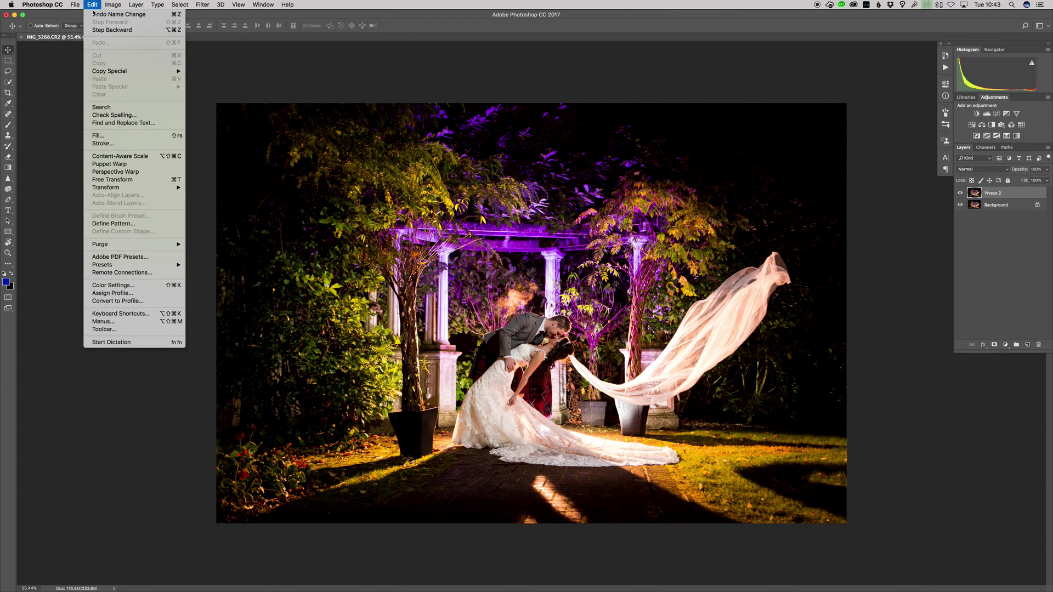
left_click(116, 306)
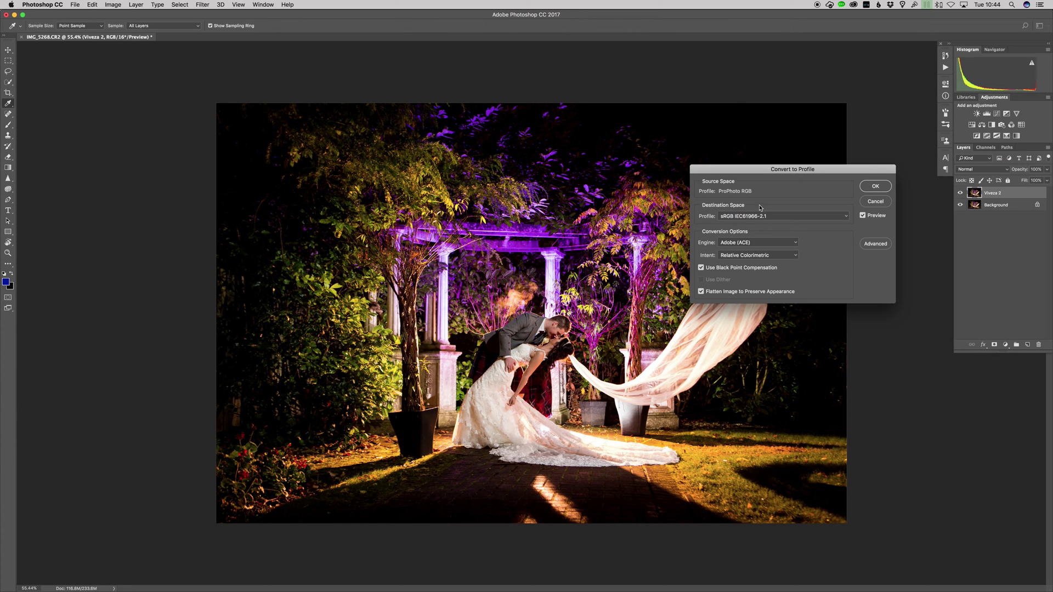
left_click(876, 187)
key("v")
left_click(87, 5)
mouse_move(75, 5)
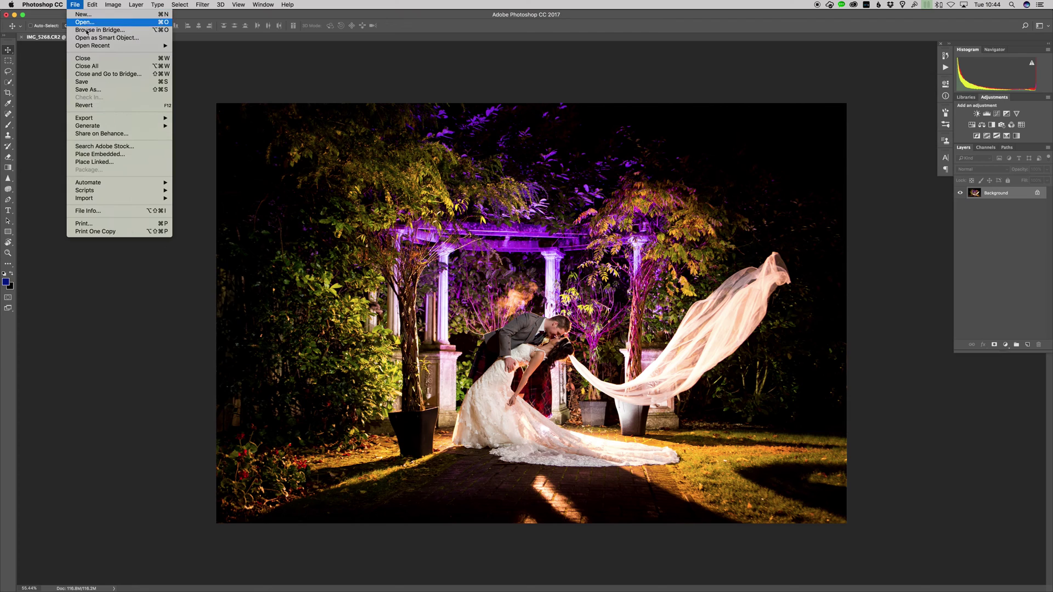
left_click(214, 84)
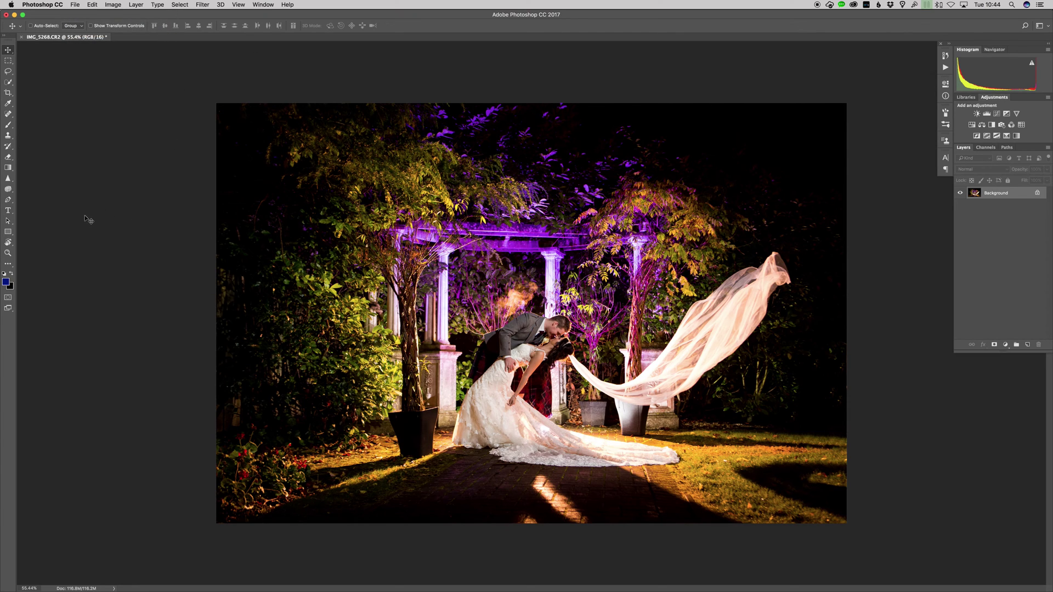